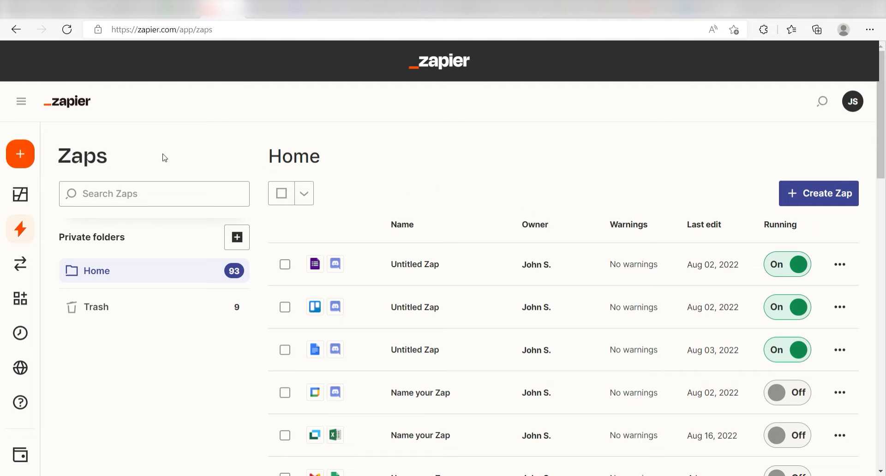
- Create a new Zap with GitHub as the trigger app and New Branch as its event
click(41, 154)
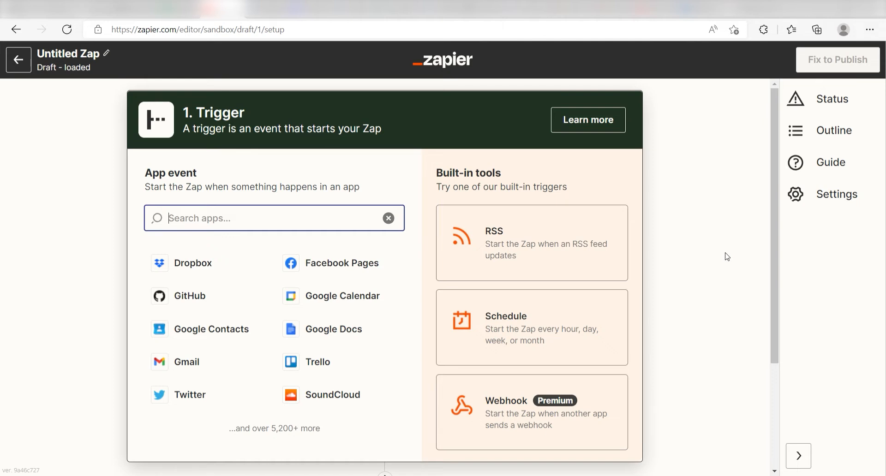
text(github)
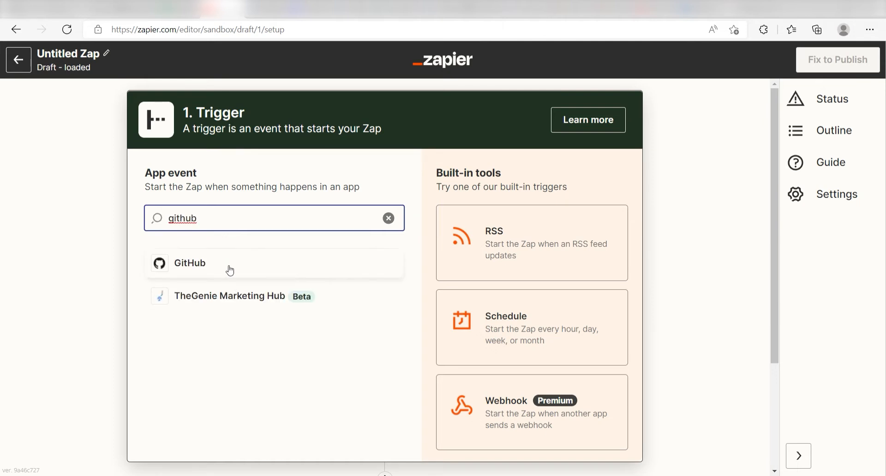
click(230, 271)
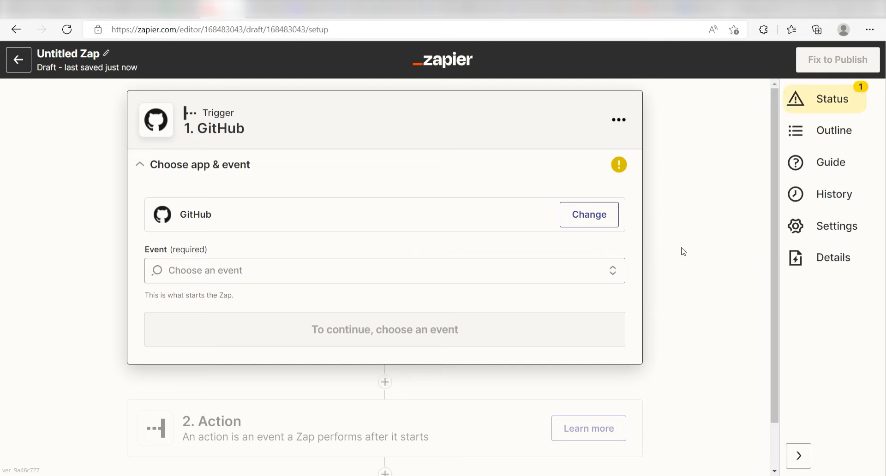
click(577, 279)
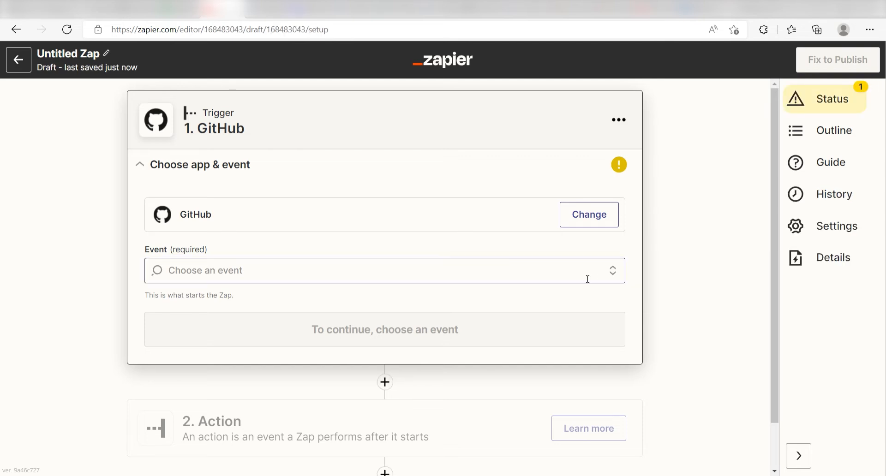
click(449, 317)
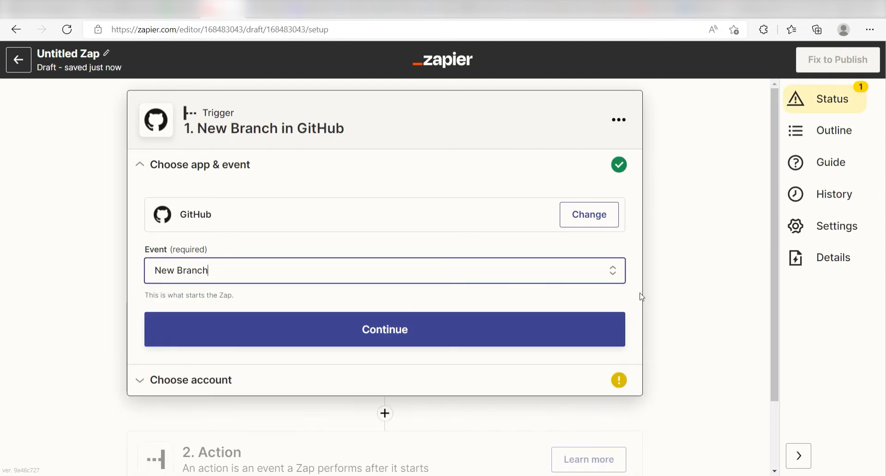
click(552, 330)
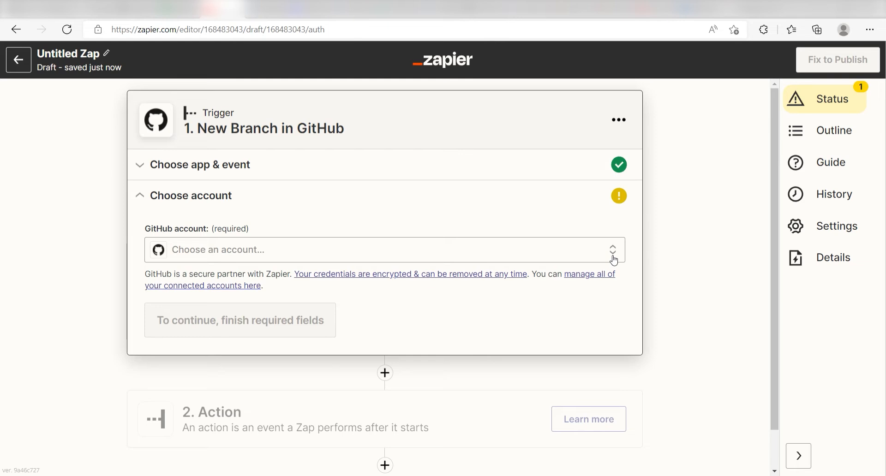
- Connect the GitHub account to the trigger by authorizing Zapier's access, and continue to the trigger setup
click(599, 262)
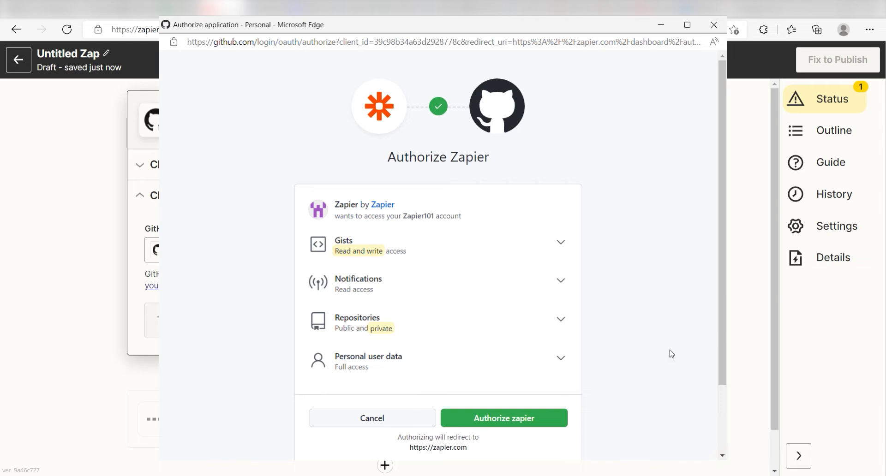
click(525, 424)
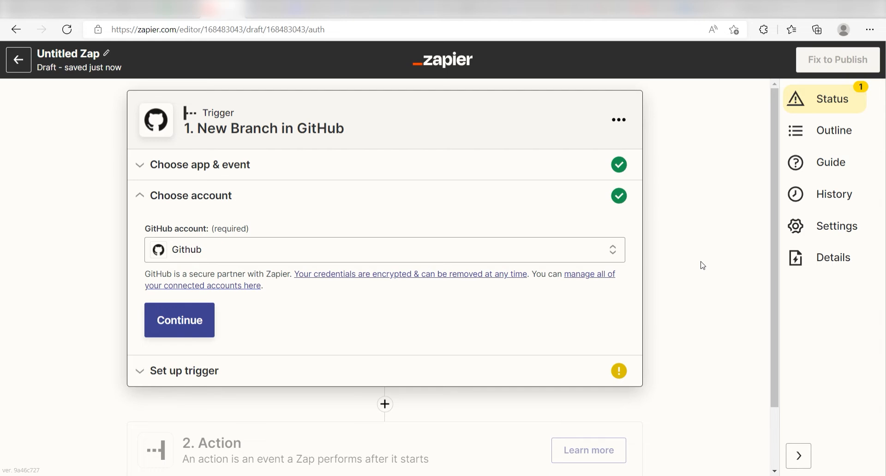
click(200, 322)
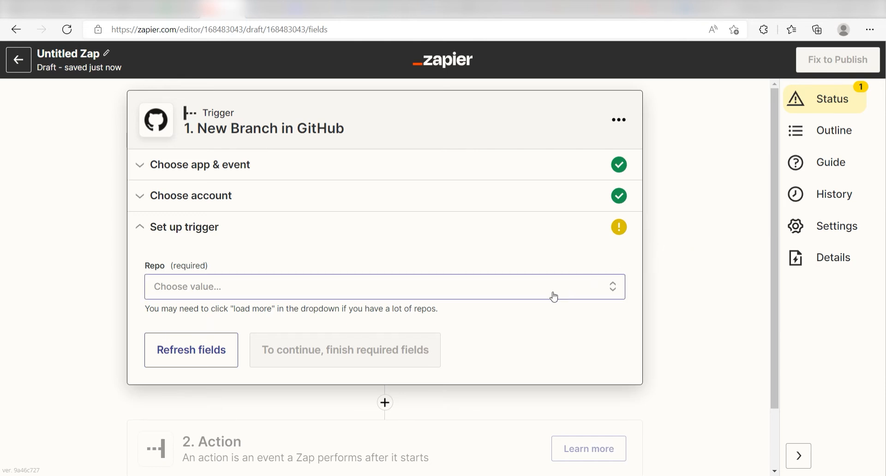
- Set the trigger's repo to Zapier101/Workflow101, test the trigger and continue to the action
click(531, 300)
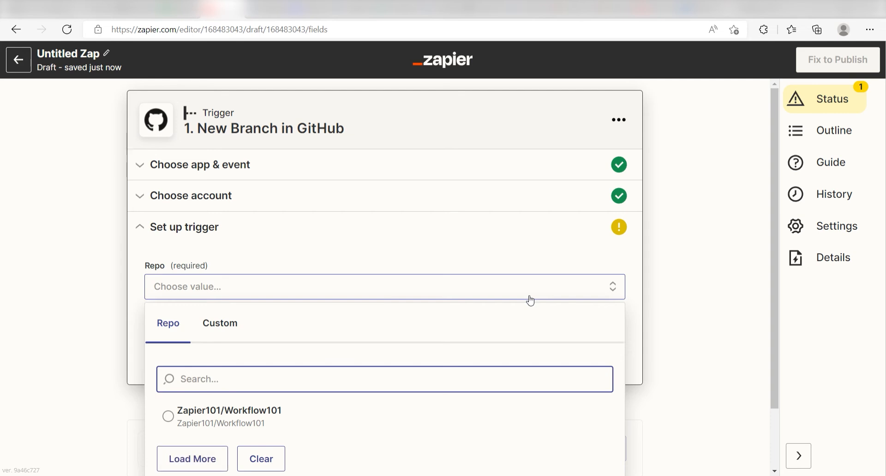
click(408, 412)
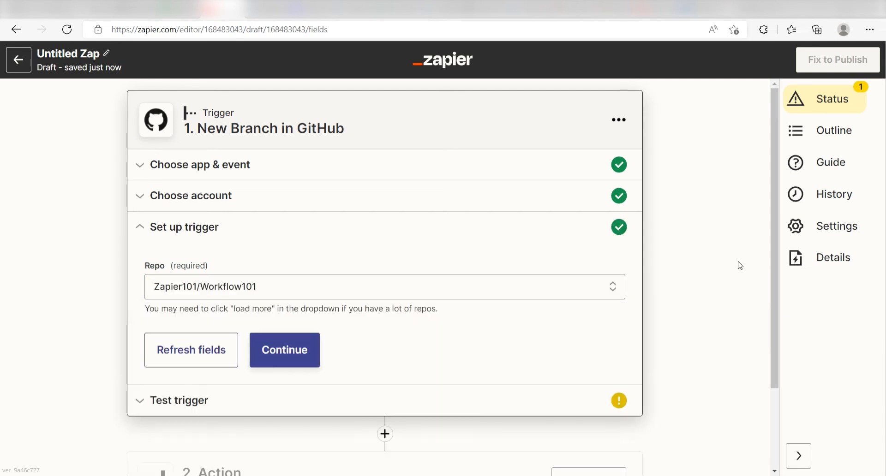
click(315, 357)
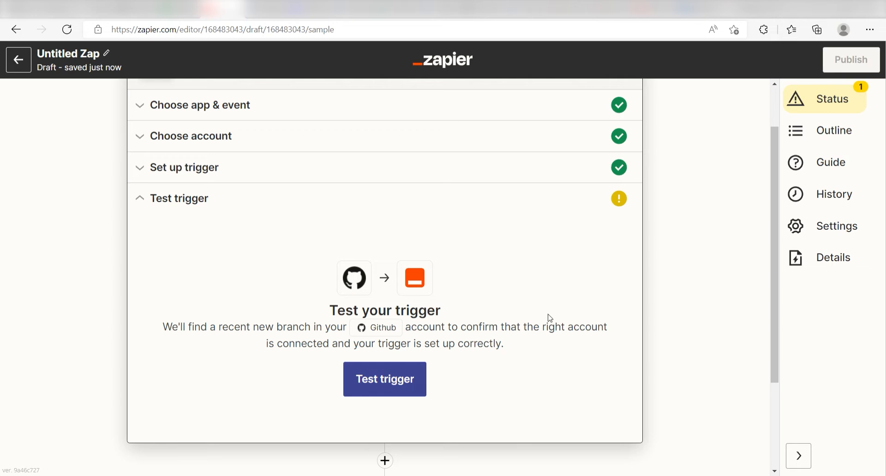
click(388, 381)
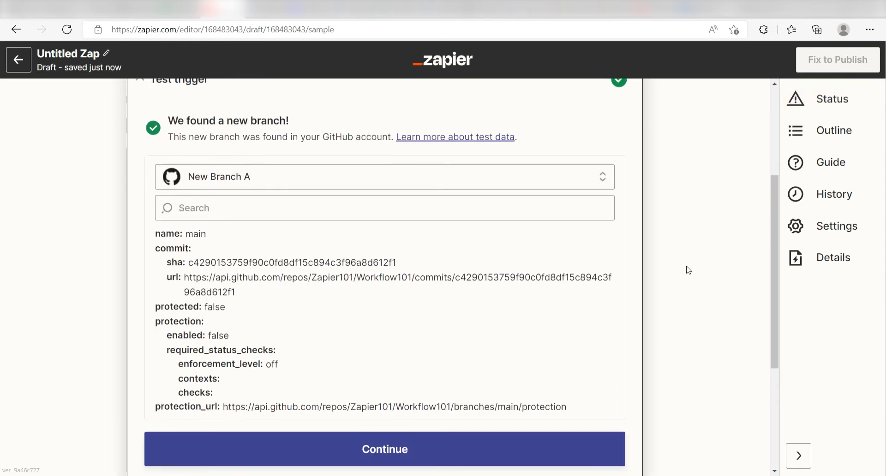
click(411, 396)
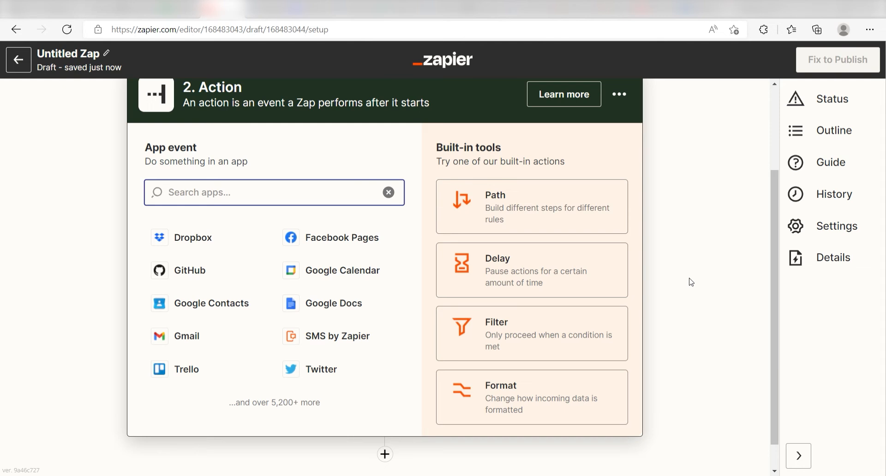
- Choose Discord as the action app with Send Channel Message as its event
text(discord)
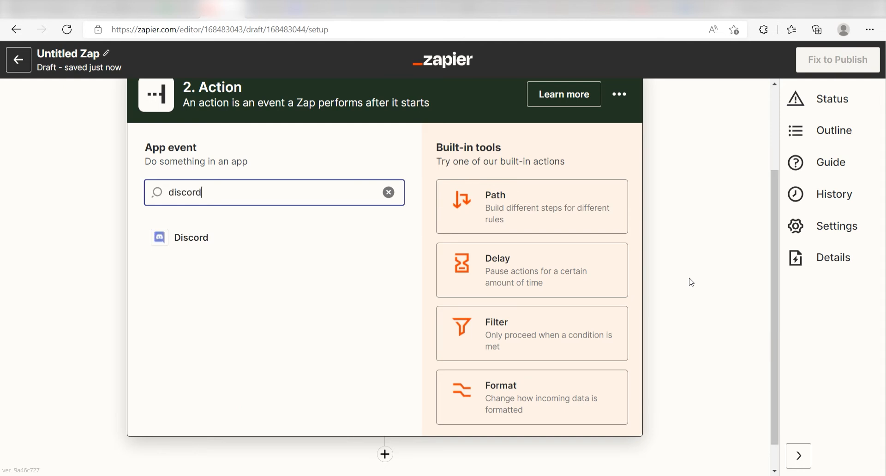
click(254, 244)
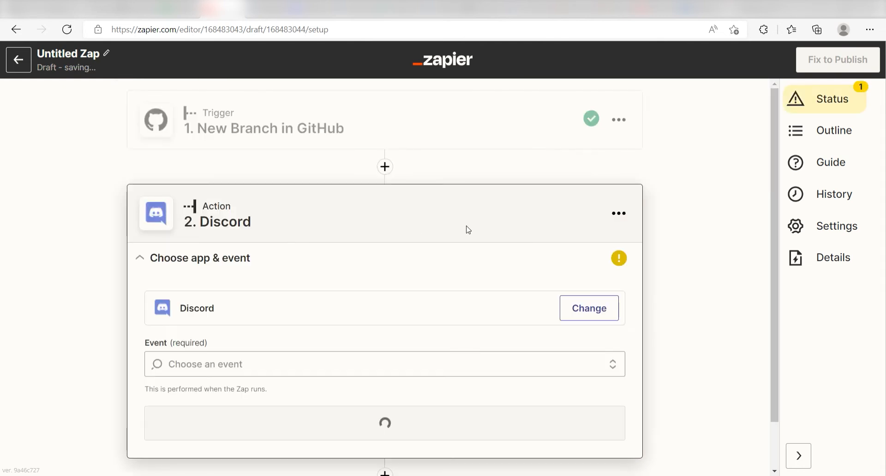
click(405, 369)
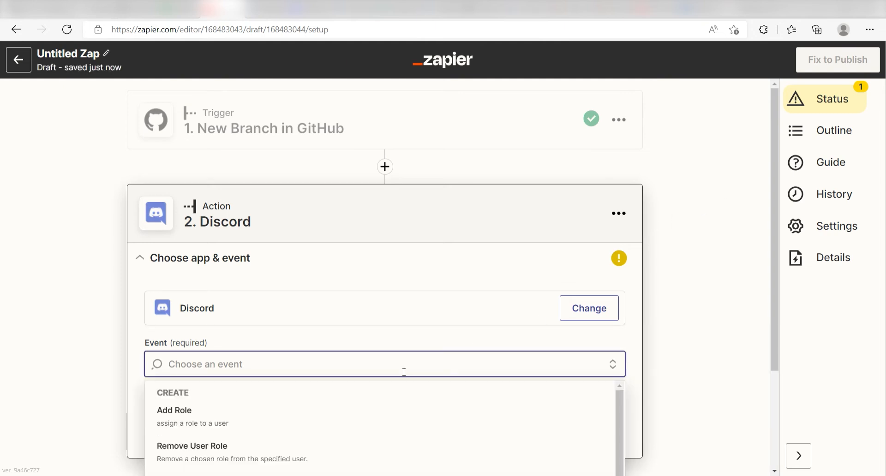
click(342, 438)
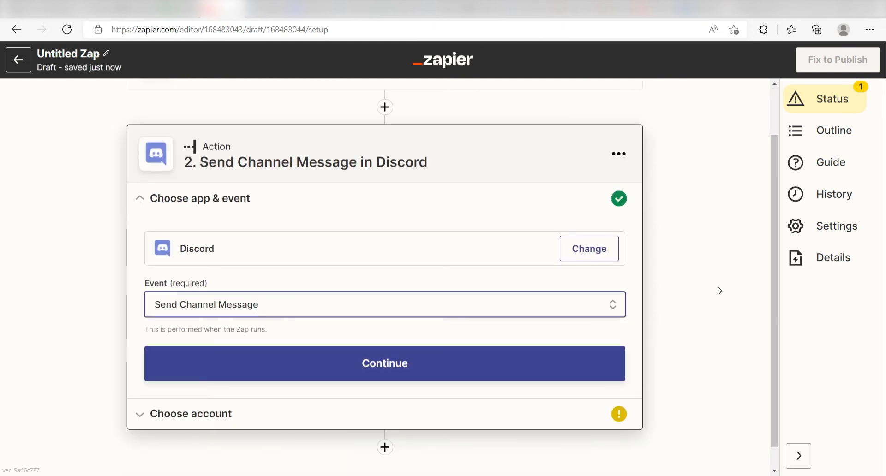
click(492, 379)
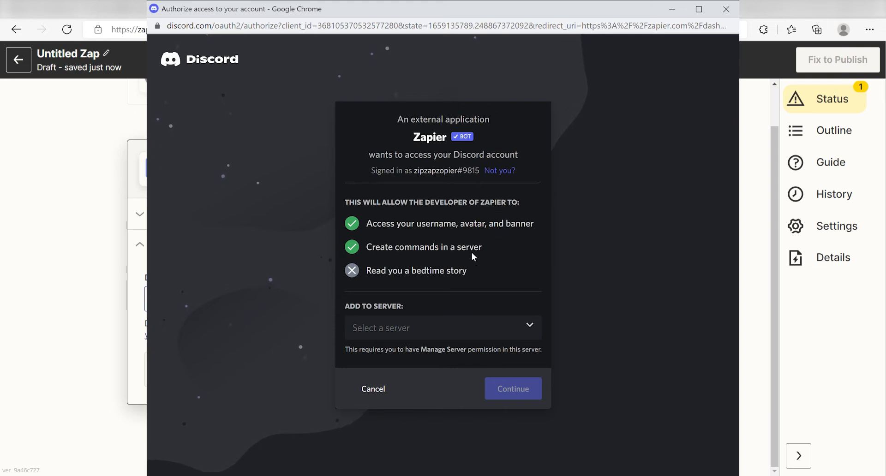
- Authorize Zapier on the Discord server "zipzapzopier's tunes" and continue with that account to the action setup
click(528, 329)
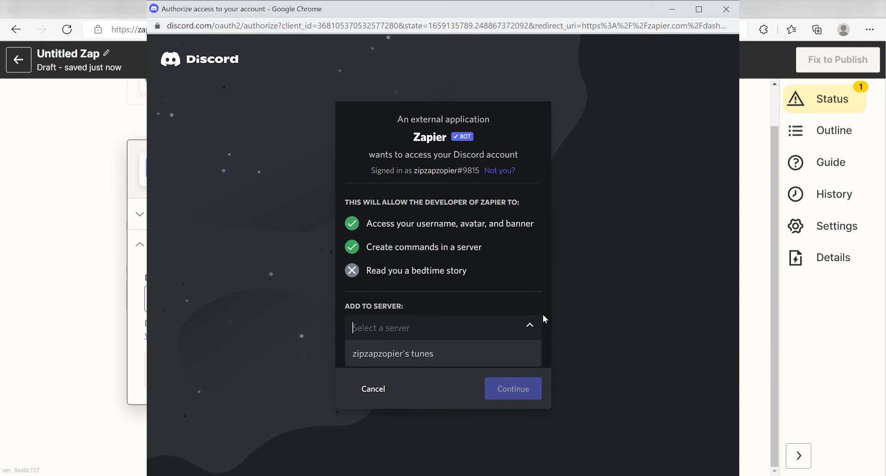
click(509, 354)
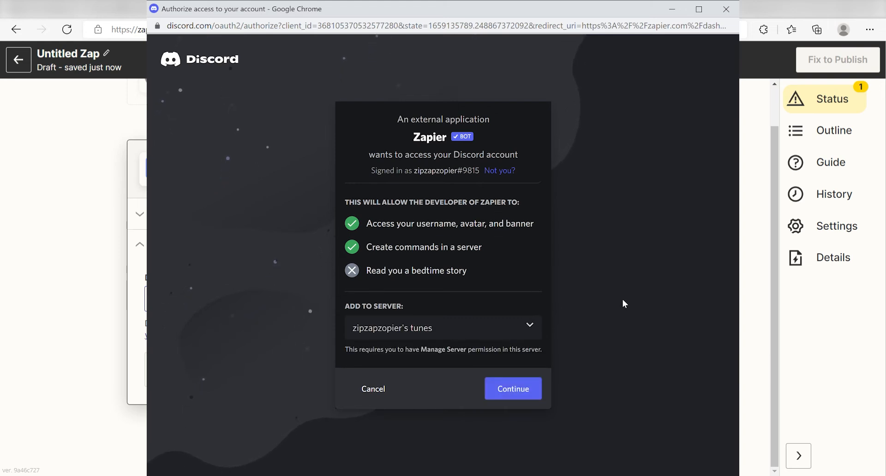
click(527, 387)
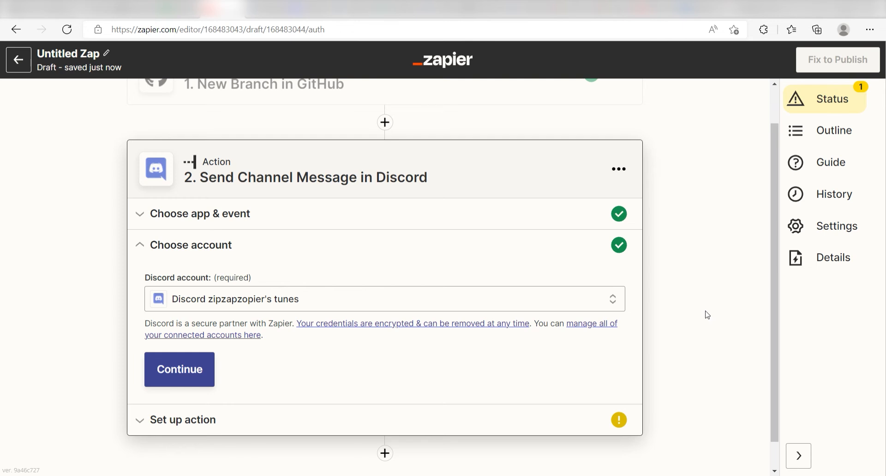
click(209, 382)
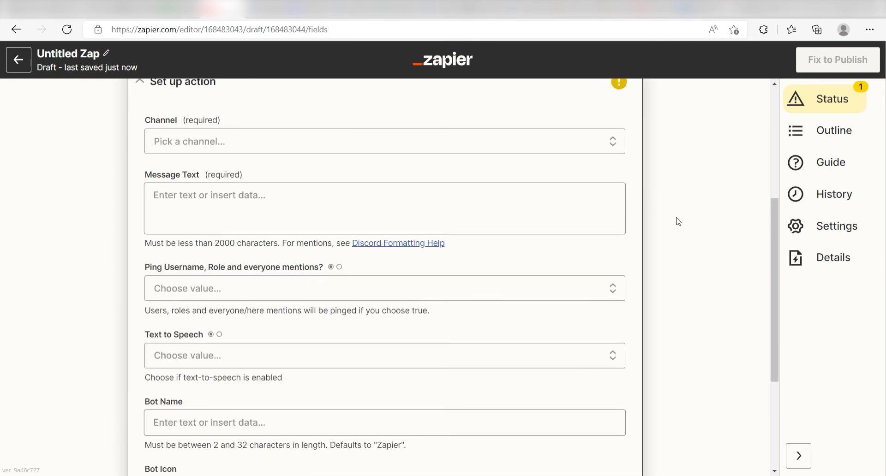
- Set the Discord action's channel to general
scroll(692, 170, up, 1)
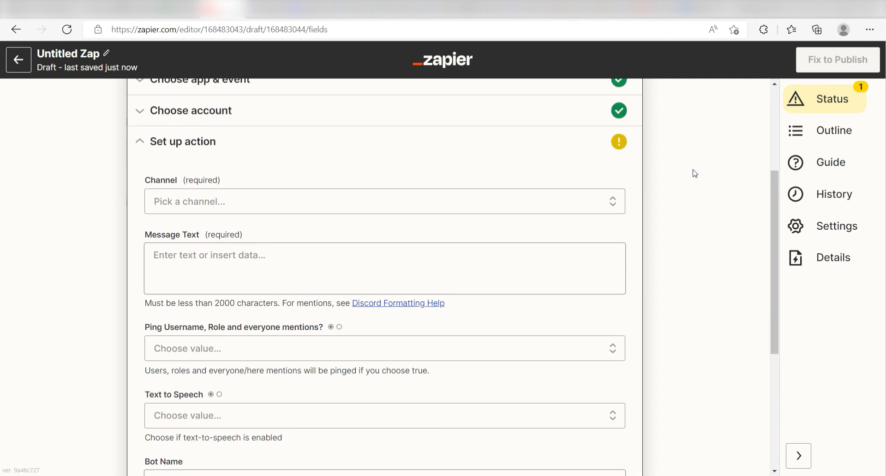
click(546, 212)
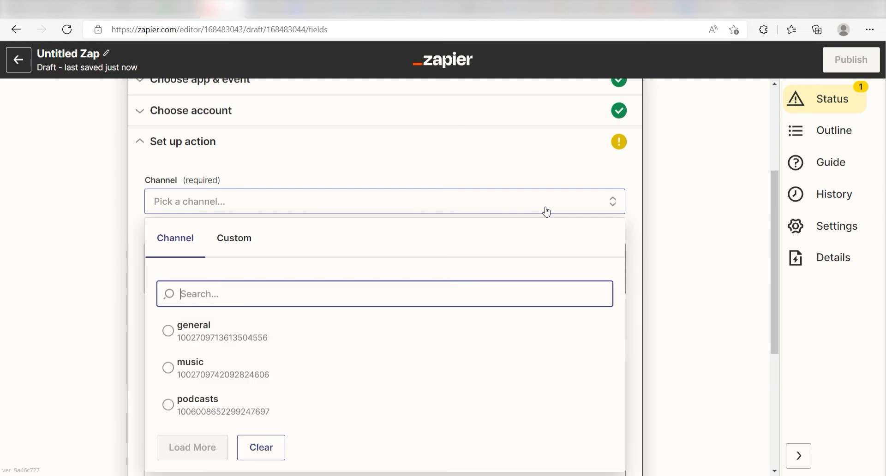
click(329, 331)
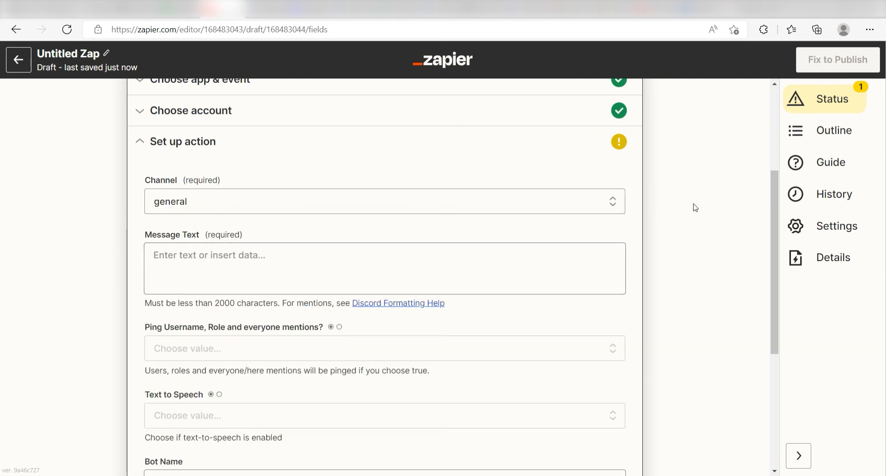
- Compose the message text from the branch Name field, "has created a new branch in Github! Check it out below!" and the Commit Url field beneath
click(491, 266)
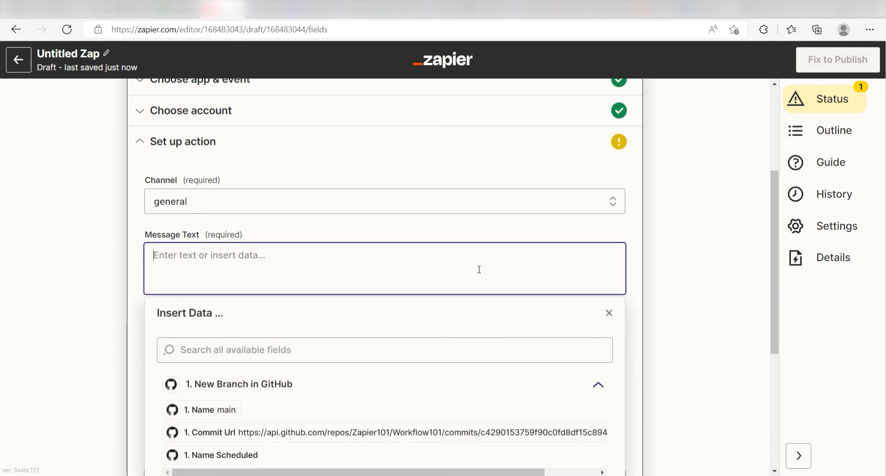
click(228, 410)
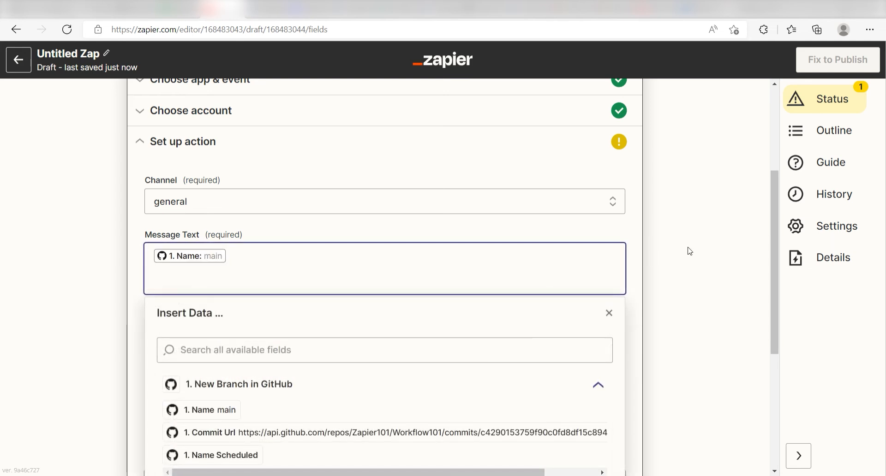
text(has created a new branch in Gith)
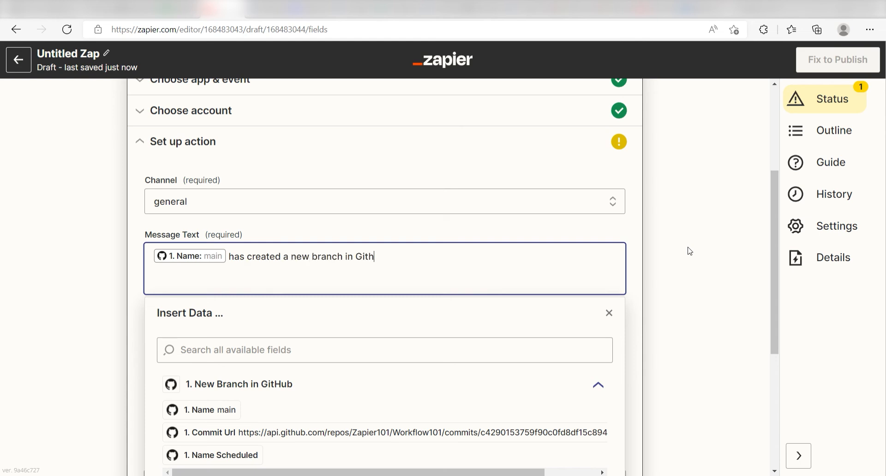
text(ub!  Check it out below!)
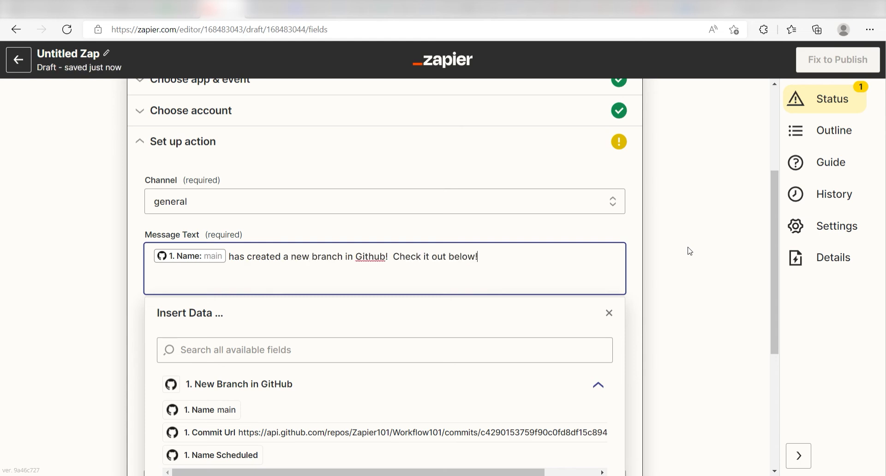
key(Return)
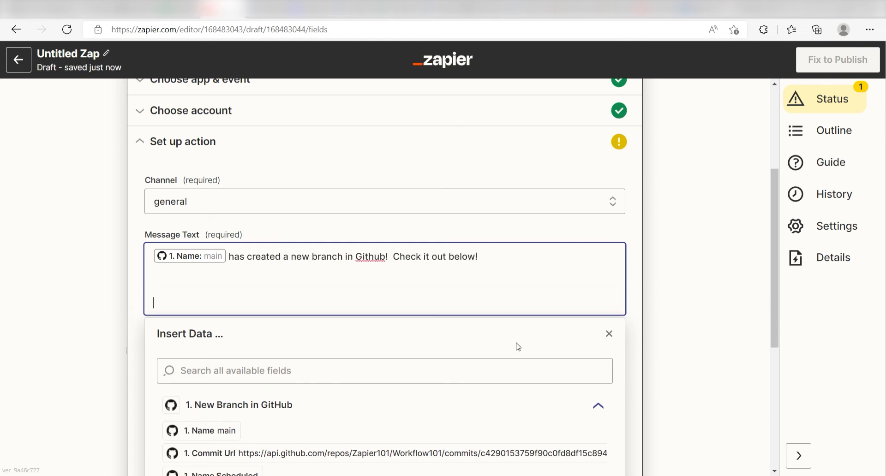
click(371, 455)
click(699, 306)
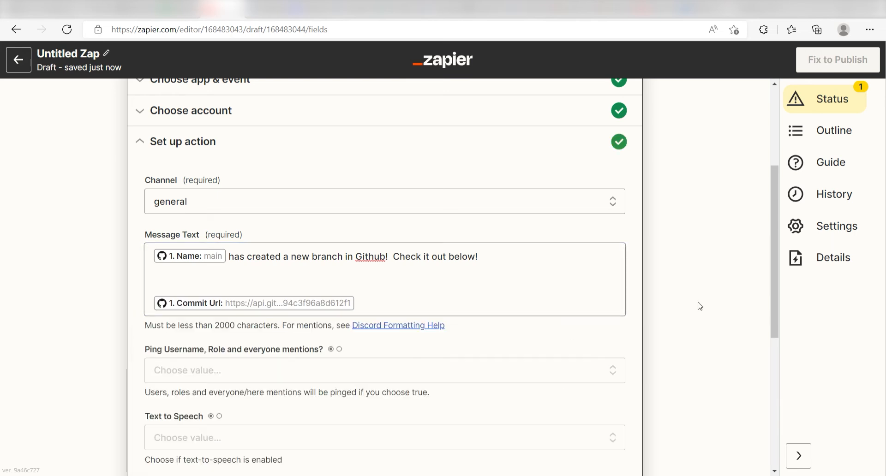
- Set pinging of username, role and everyone mentions to True and enter GitBot as the bot name
scroll(699, 306, down, 1)
scroll(698, 305, down, 1)
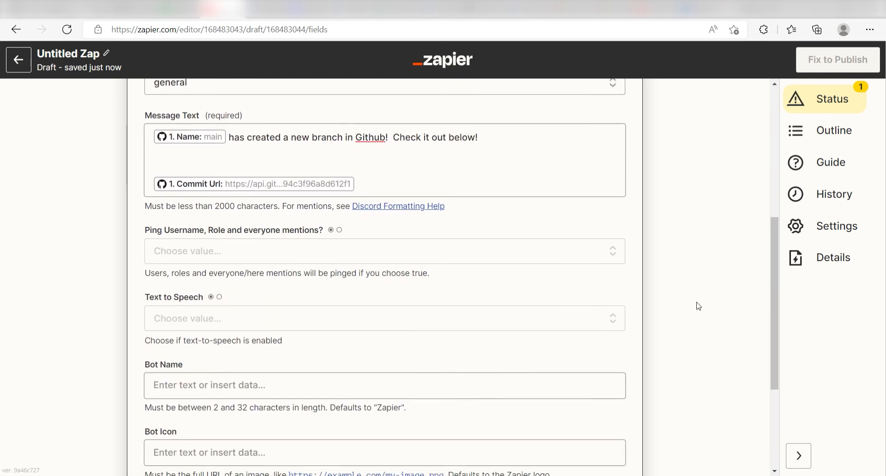
click(402, 252)
click(168, 417)
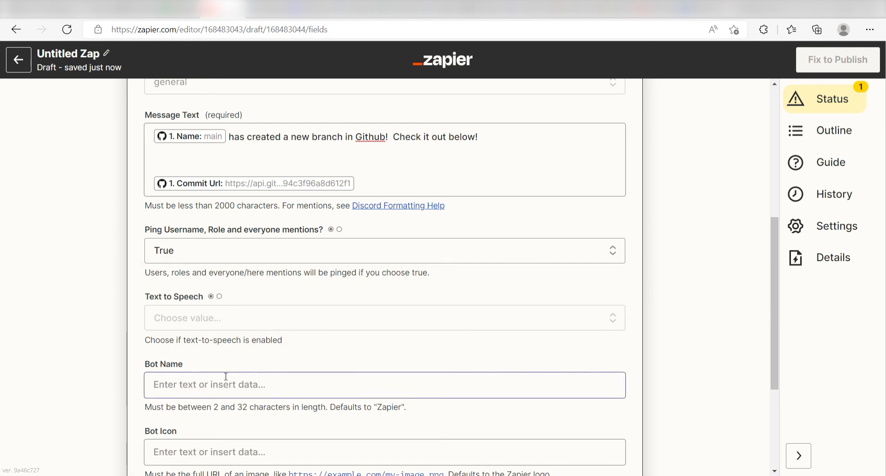
scroll(715, 282, down, 1)
click(348, 326)
text(GitBot)
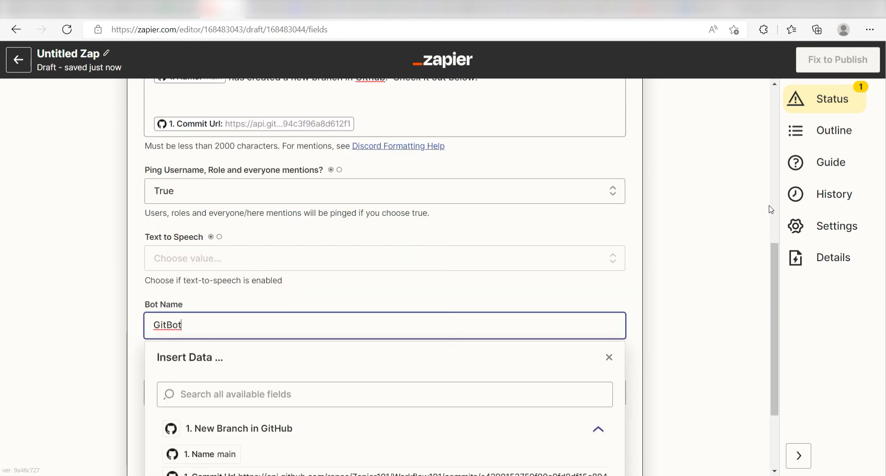
click(720, 229)
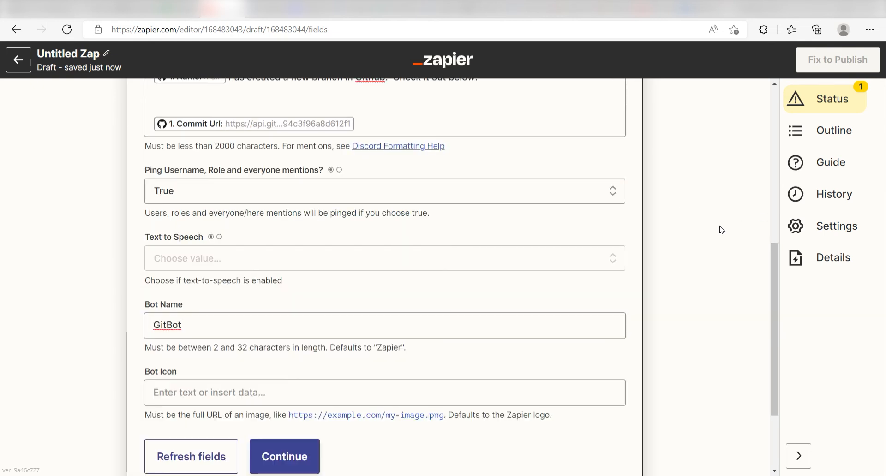
scroll(639, 304, down, 1)
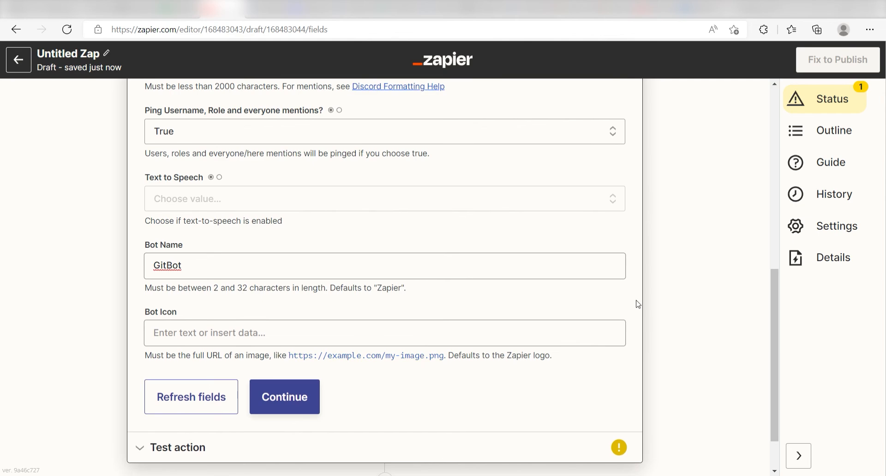
- Finish the action setup and send the test channel message to Discord for review
click(289, 396)
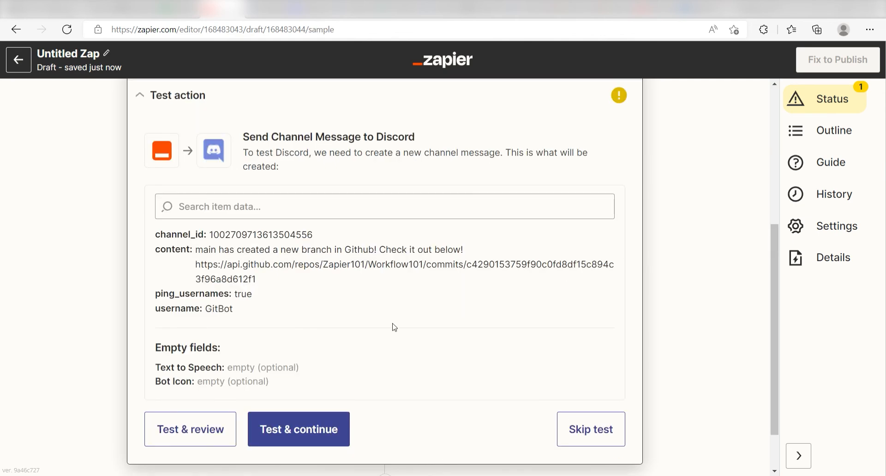
click(182, 428)
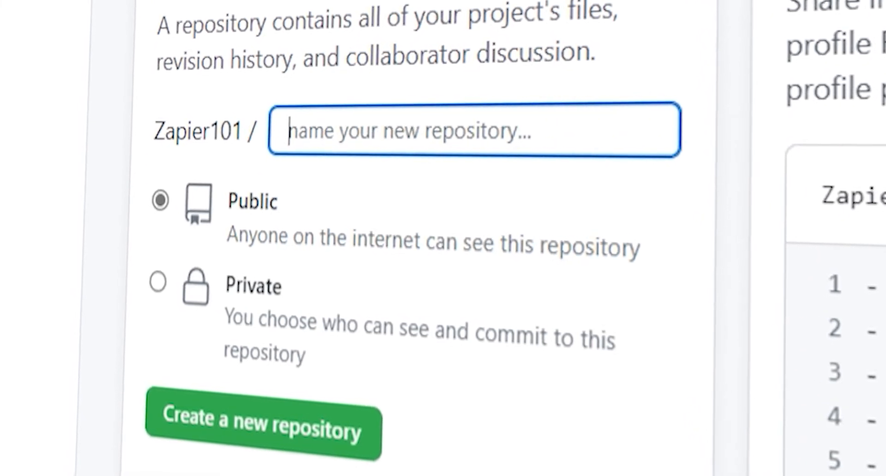
- Switch to GitHub and enter LearnZapier! as the new repository's name
text(LearnZapier!)
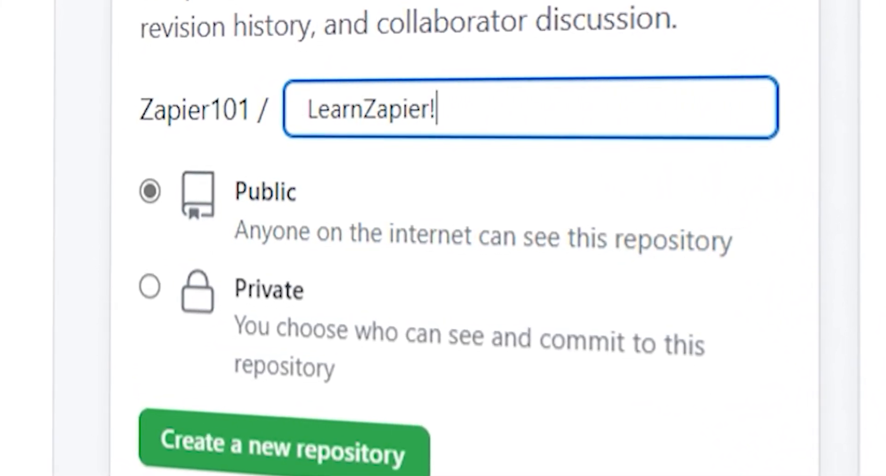